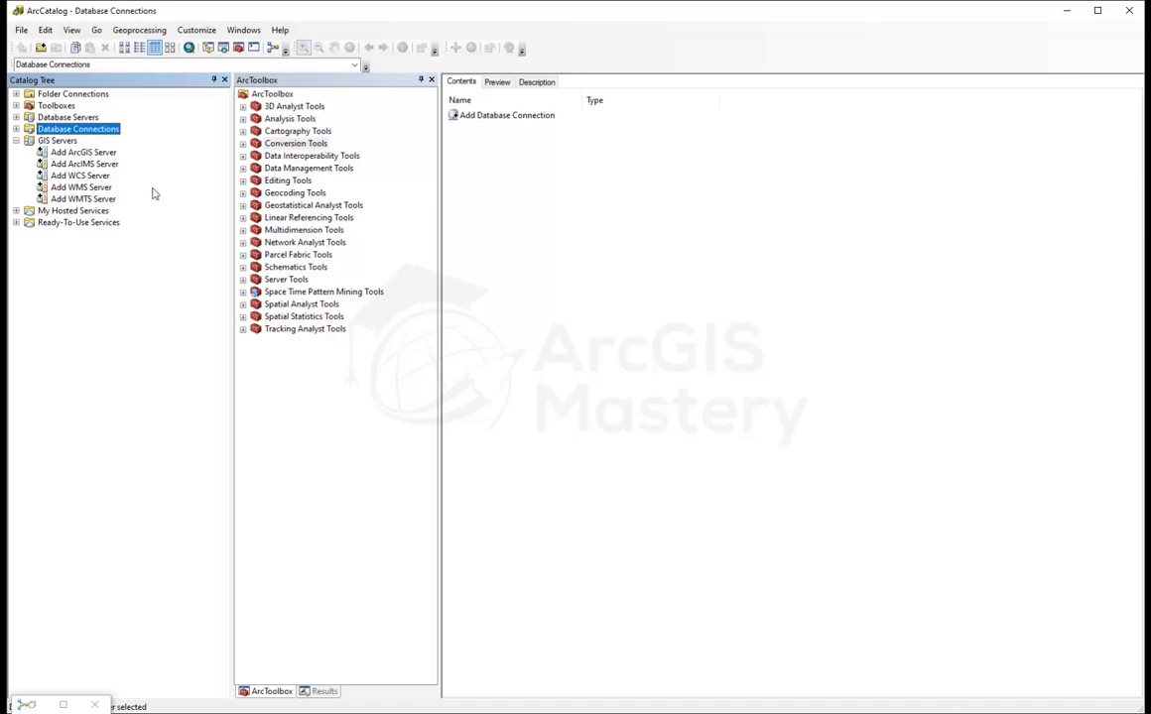
# Launch the Add ArcGIS Server wizard under GIS Servers to use GIS services
pyautogui.click(87, 155)
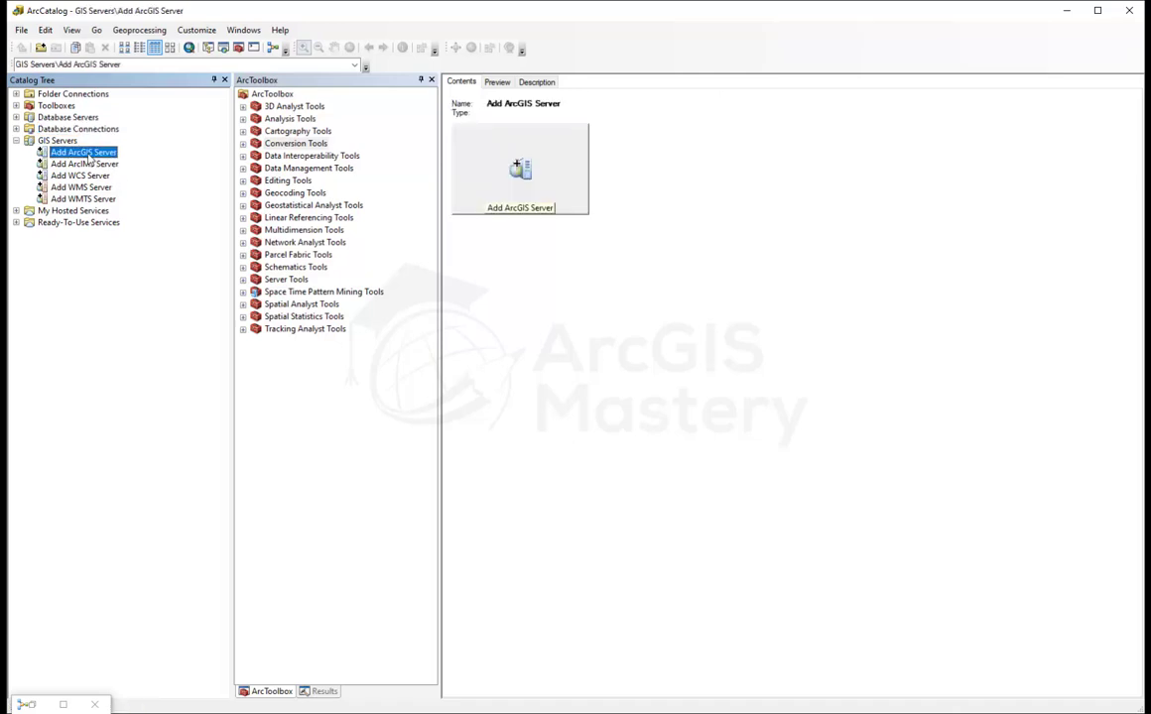
pyautogui.doubleClick(85, 155)
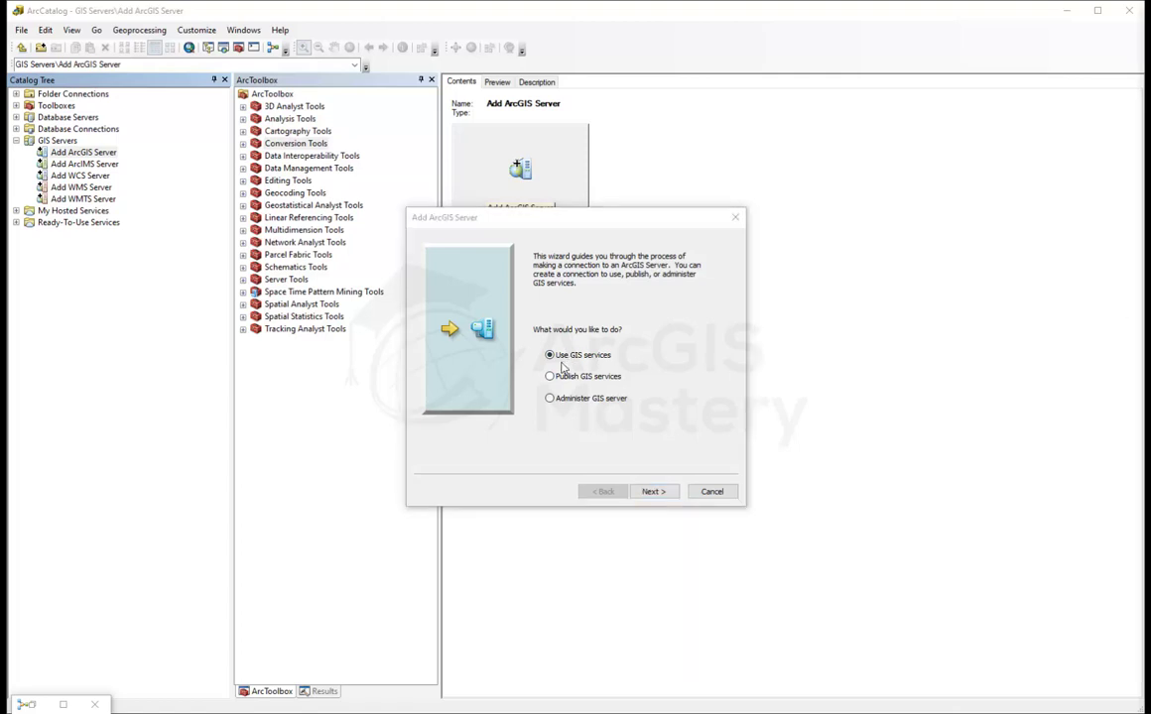
# Add a connection to the services3.arcgis.com server using the copied server URL
pyautogui.click(655, 493)
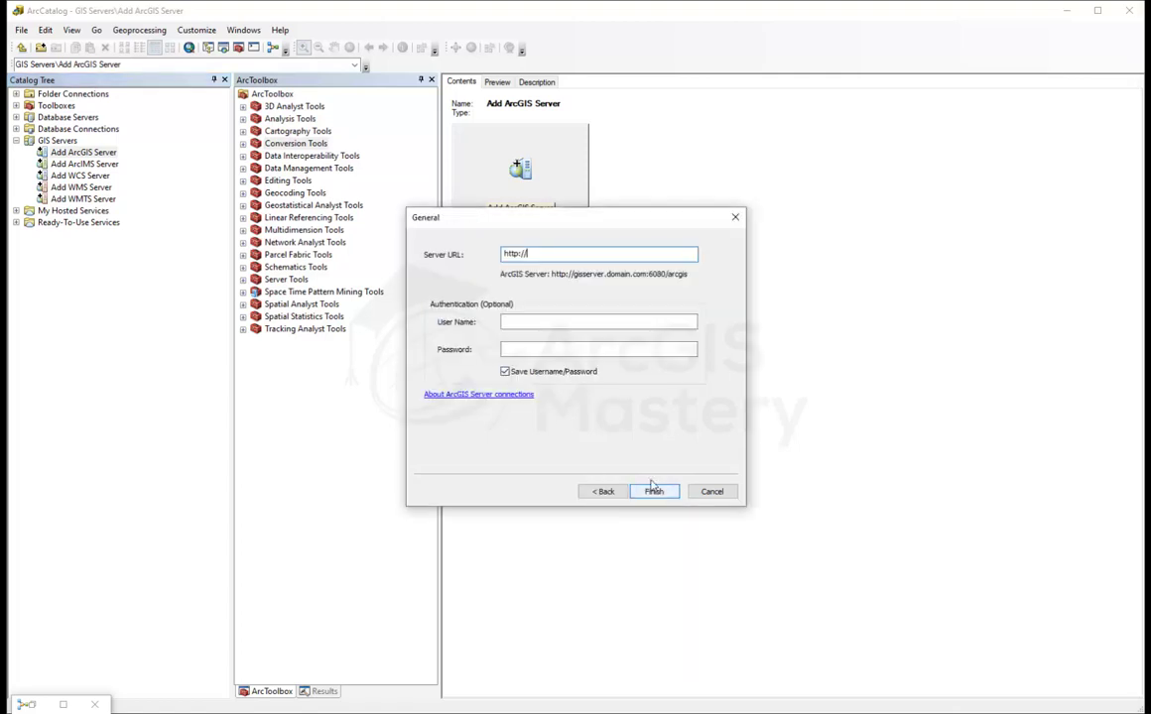
pyautogui.doubleClick(556, 254)
pyautogui.write('https://services3.arcgis.com/GVgbJbqm8hXASVYI/arcgis')
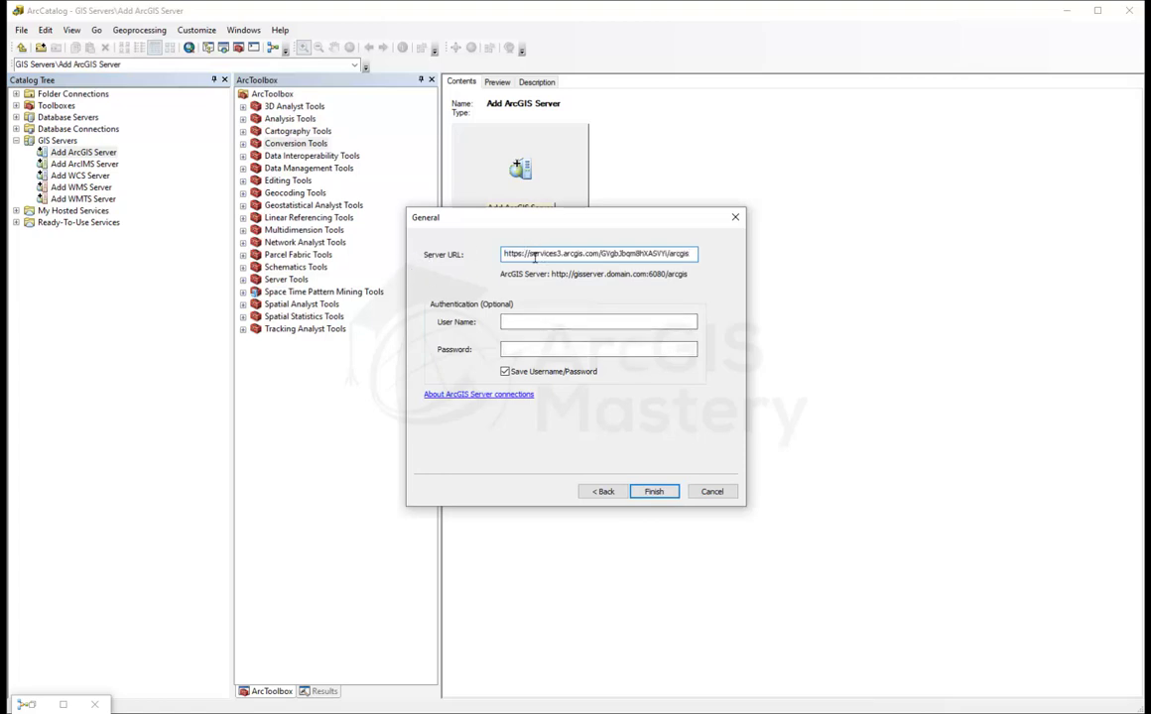
pyautogui.moveTo(529, 254); pyautogui.dragTo(596, 254)
pyautogui.click(607, 254)
pyautogui.click(656, 492)
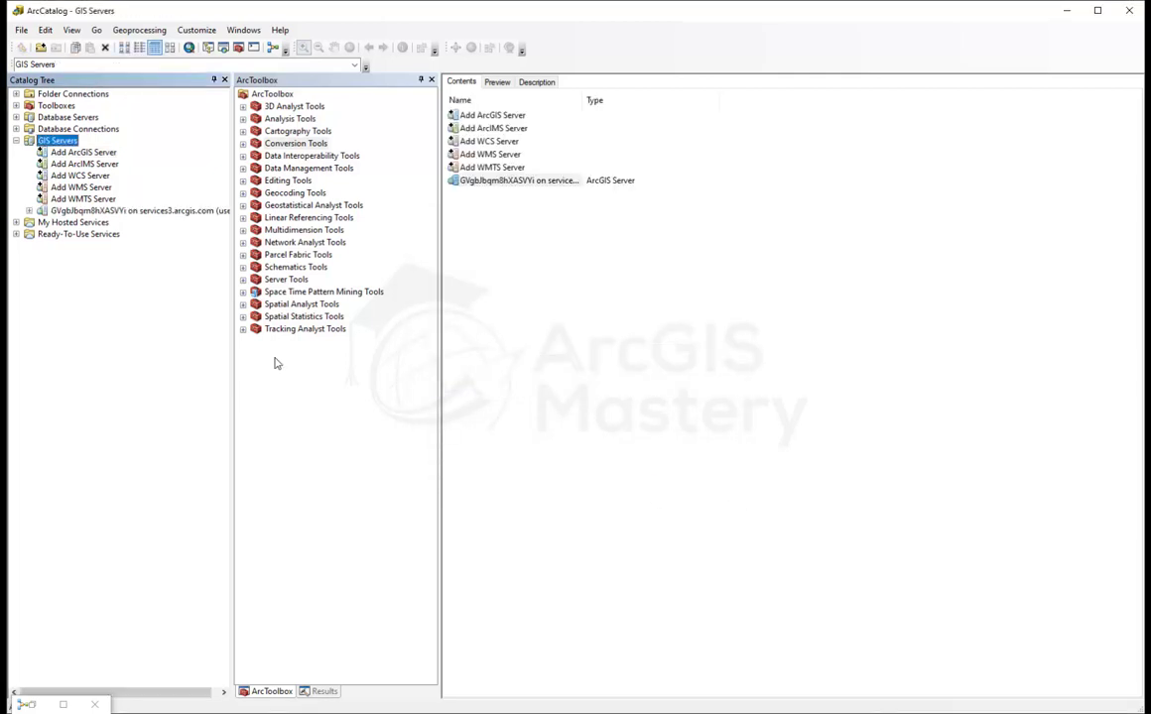
# List the services3.arcgis.com services and preview City_Boundaries as a map
pyautogui.click(28, 211)
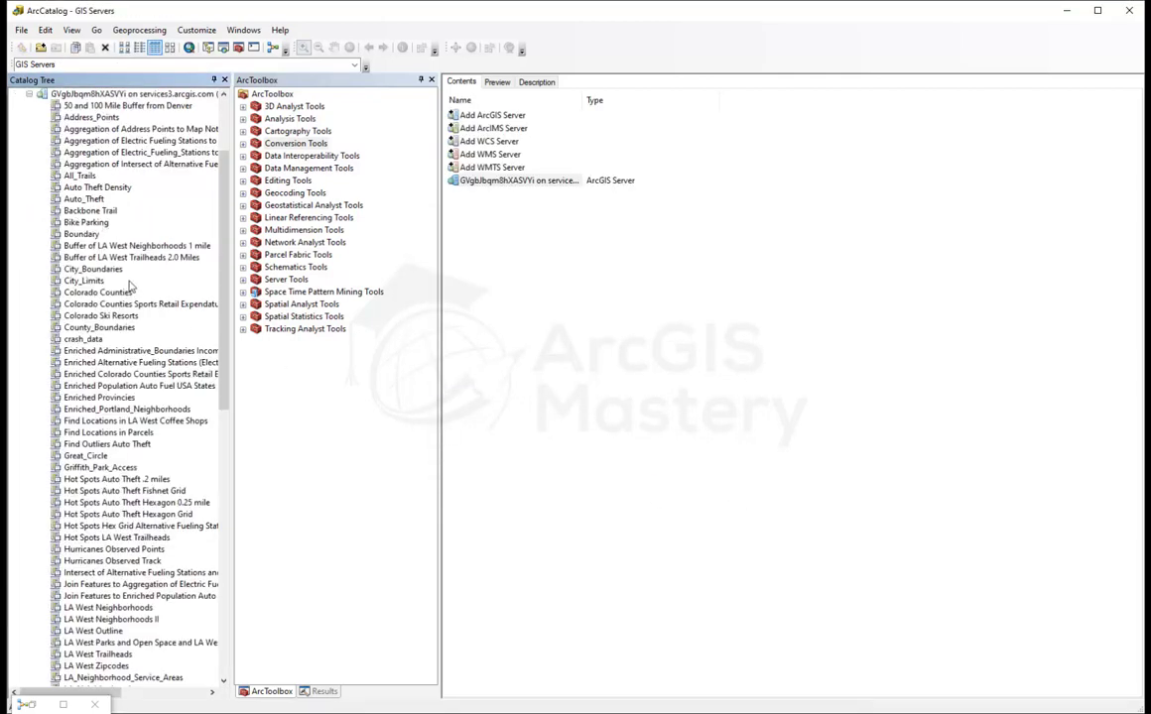
pyautogui.scroll(1, 117, 256)
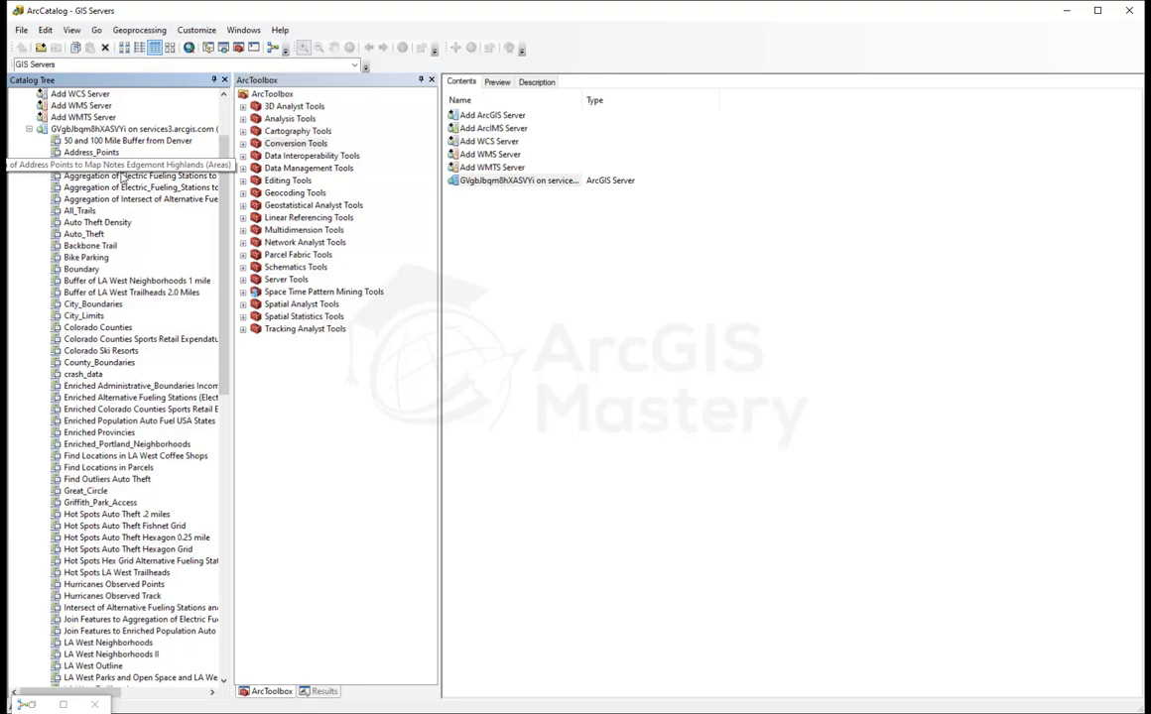
pyautogui.click(105, 305)
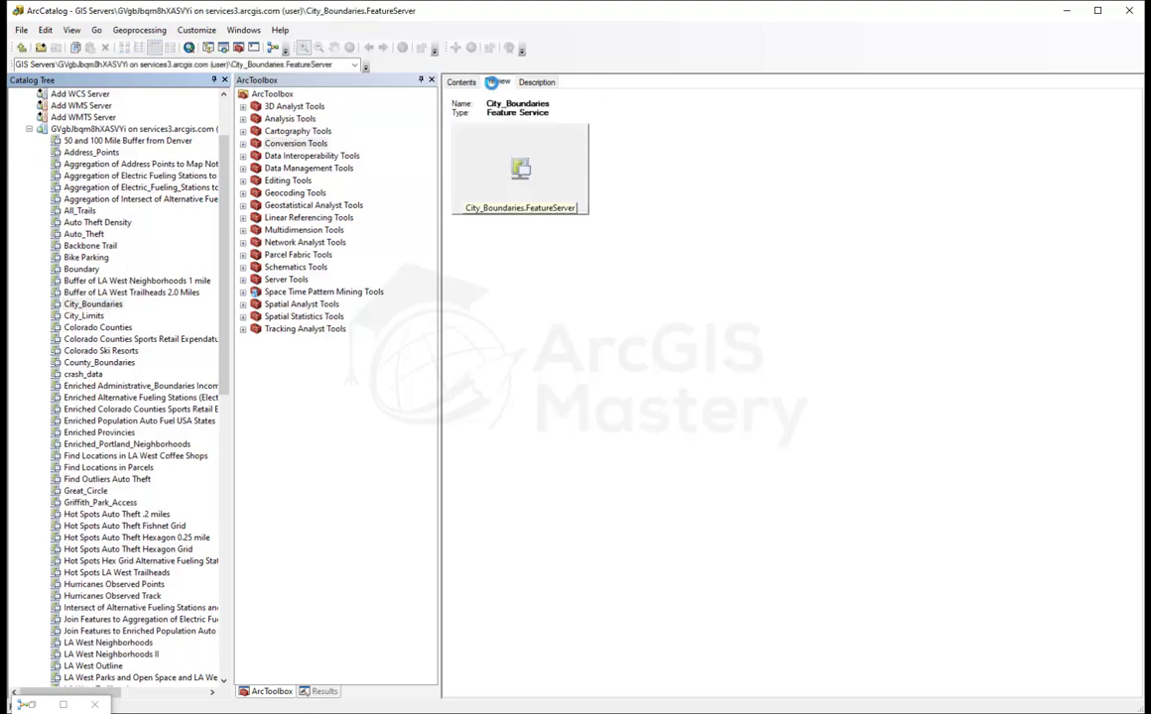
pyautogui.click(494, 82)
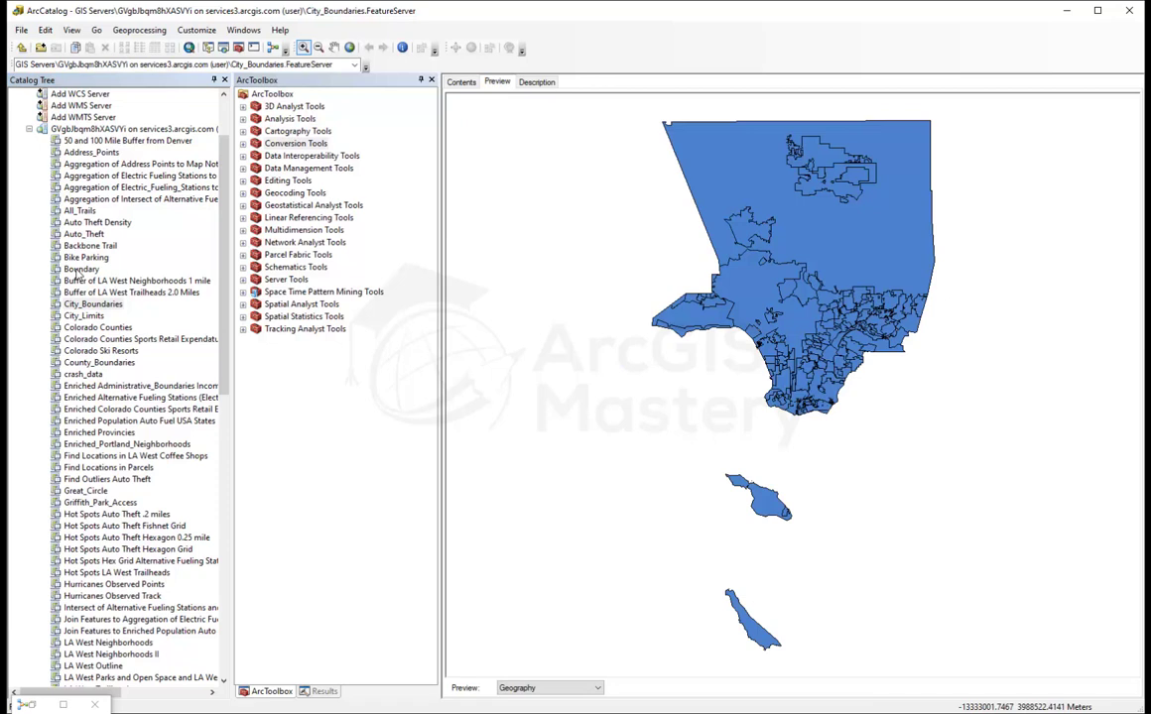
pyautogui.click(29, 129)
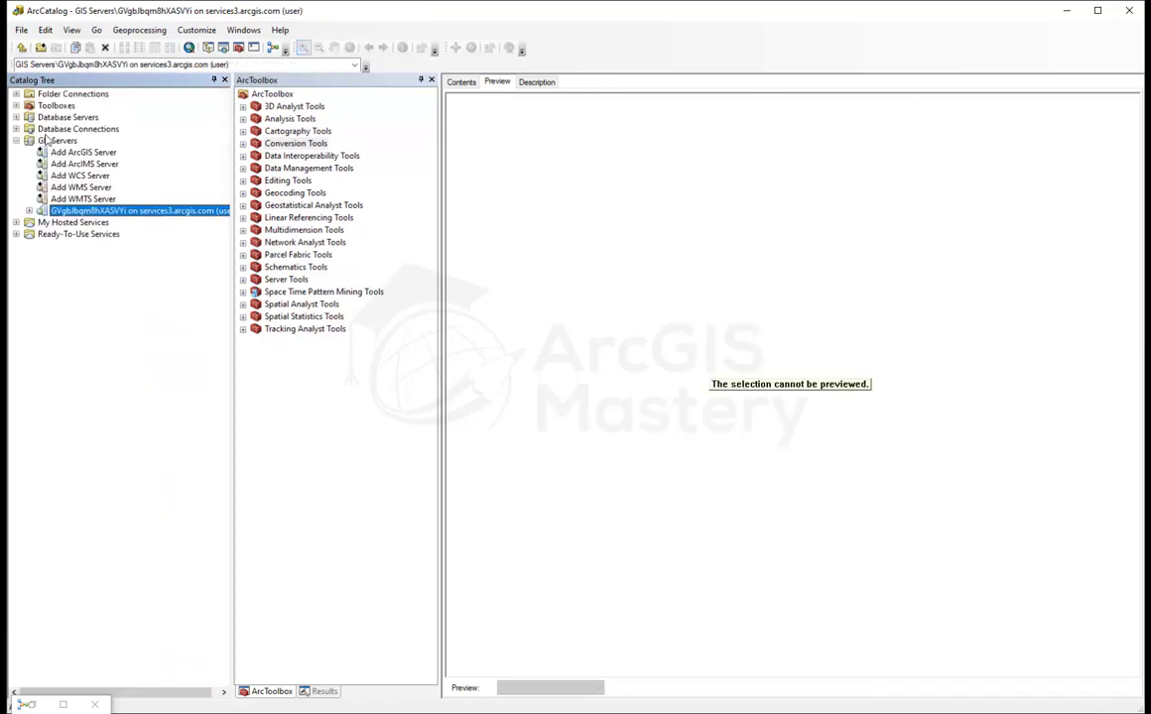
pyautogui.doubleClick(81, 153)
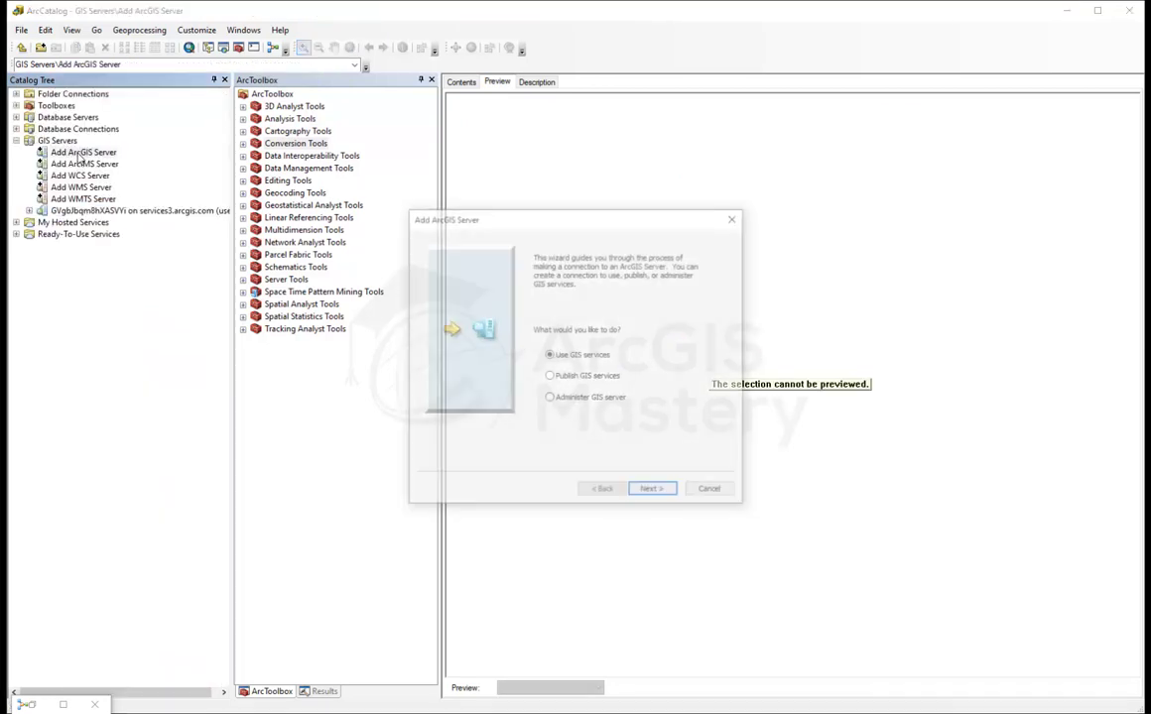
pyautogui.click(551, 377)
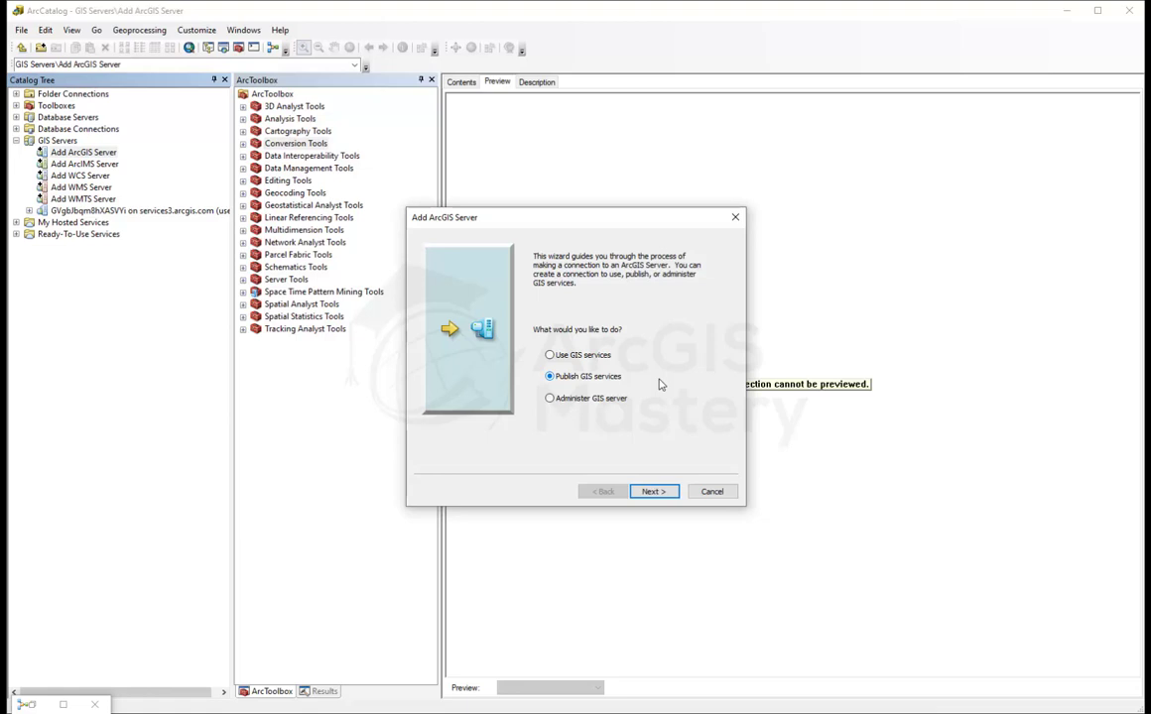
pyautogui.click(550, 397)
pyautogui.click(654, 491)
pyautogui.click(573, 373)
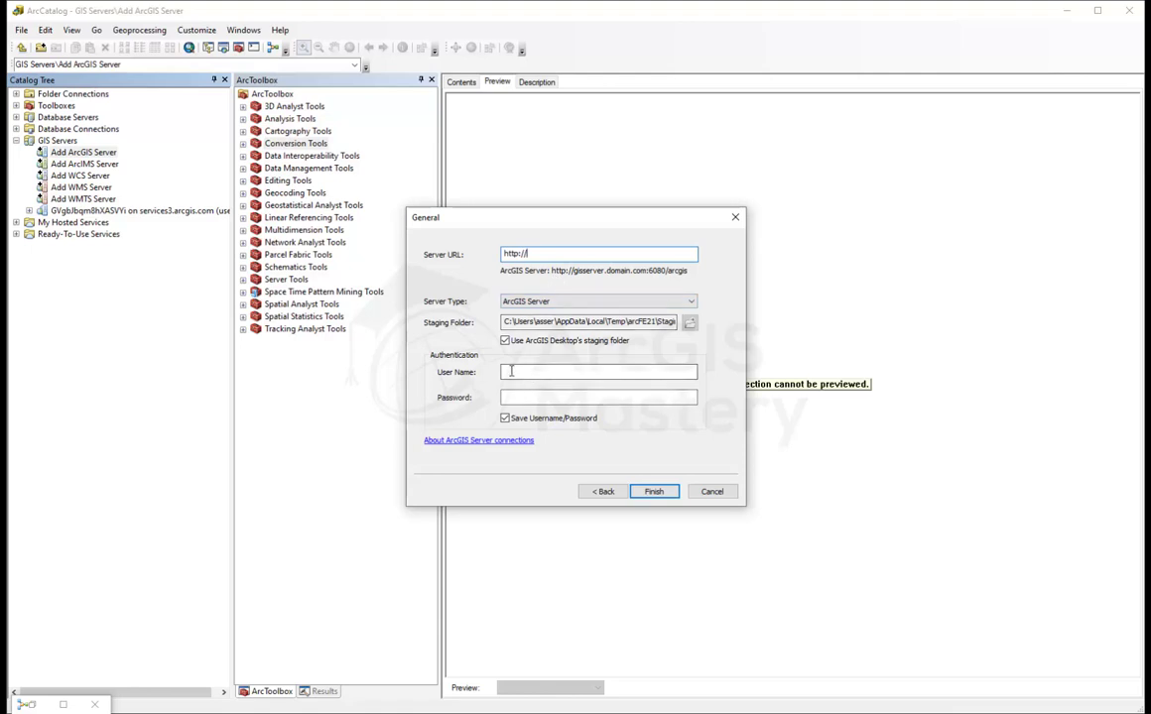
pyautogui.click(603, 492)
pyautogui.click(712, 492)
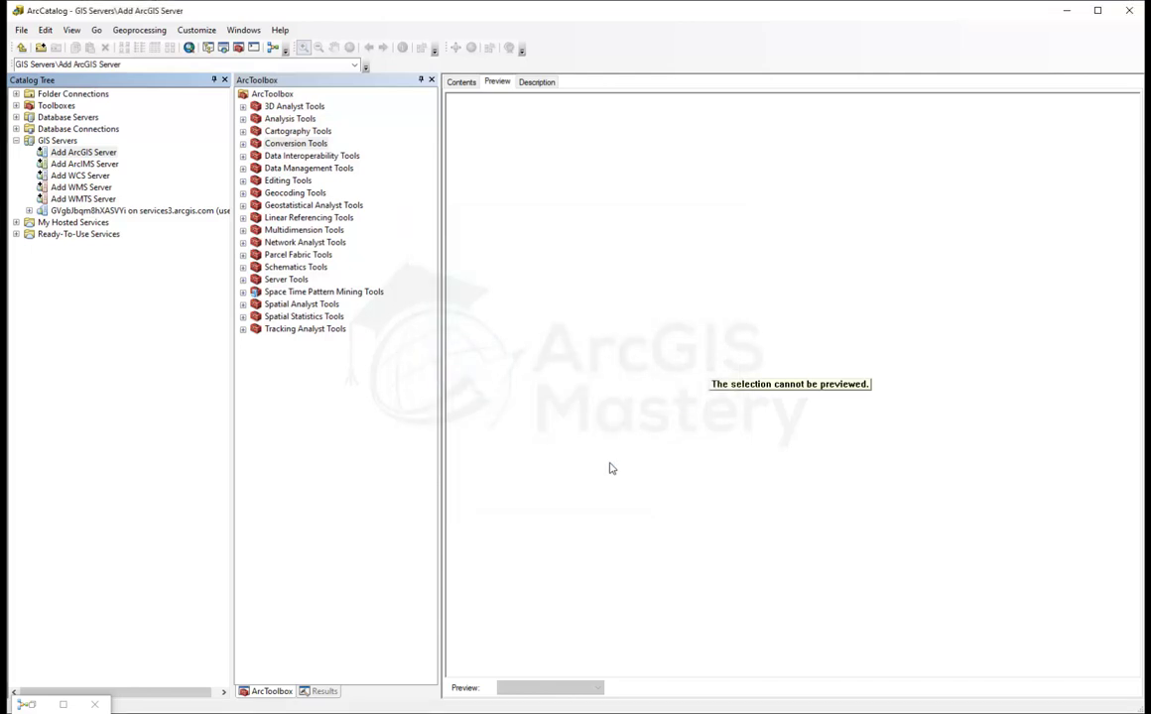
# Collapse GIS Servers and look at Ready-To-Use Services and My Hosted Services
pyautogui.click(16, 140)
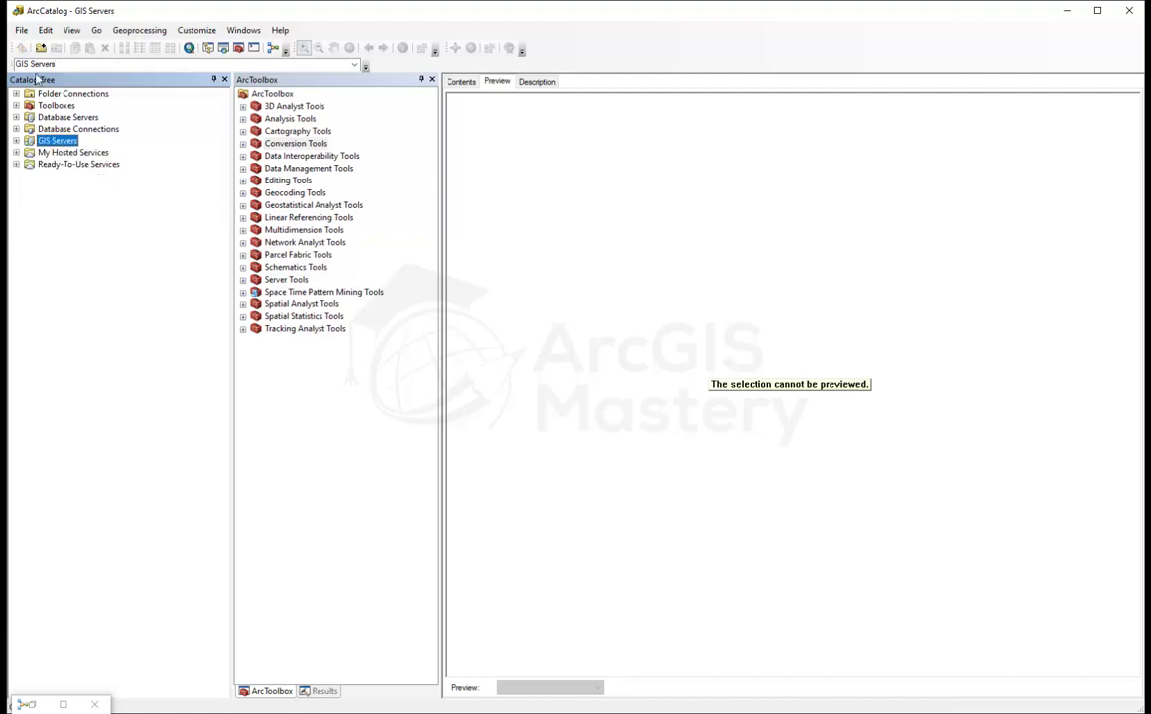
pyautogui.click(50, 163)
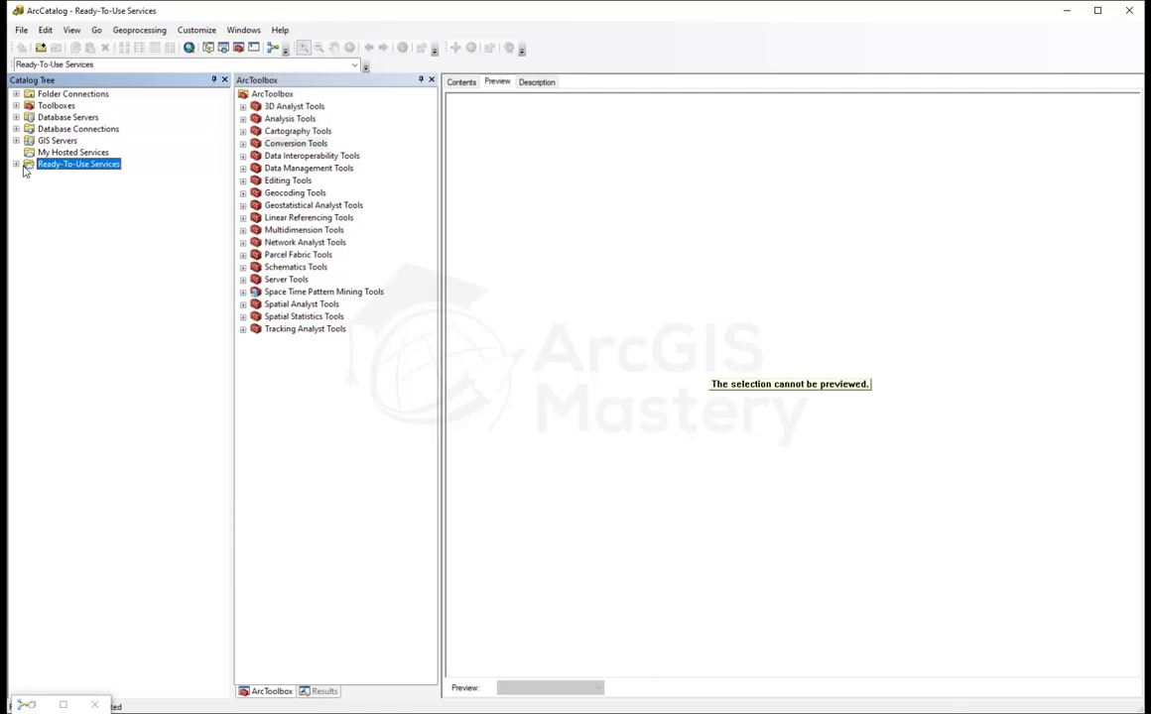
pyautogui.click(55, 150)
pyautogui.click(54, 152)
pyautogui.click(22, 31)
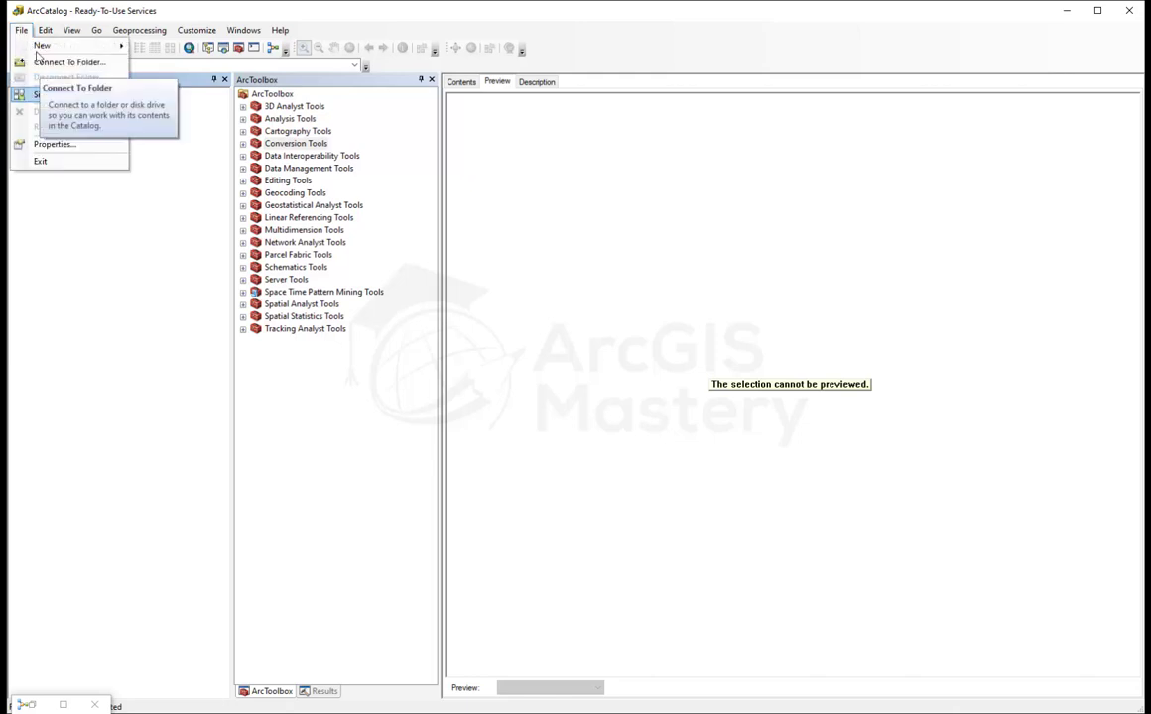
# Start ArcGIS Online sign-in via Enterprise Login with the arcgismastery organization URL
pyautogui.click(22, 31)
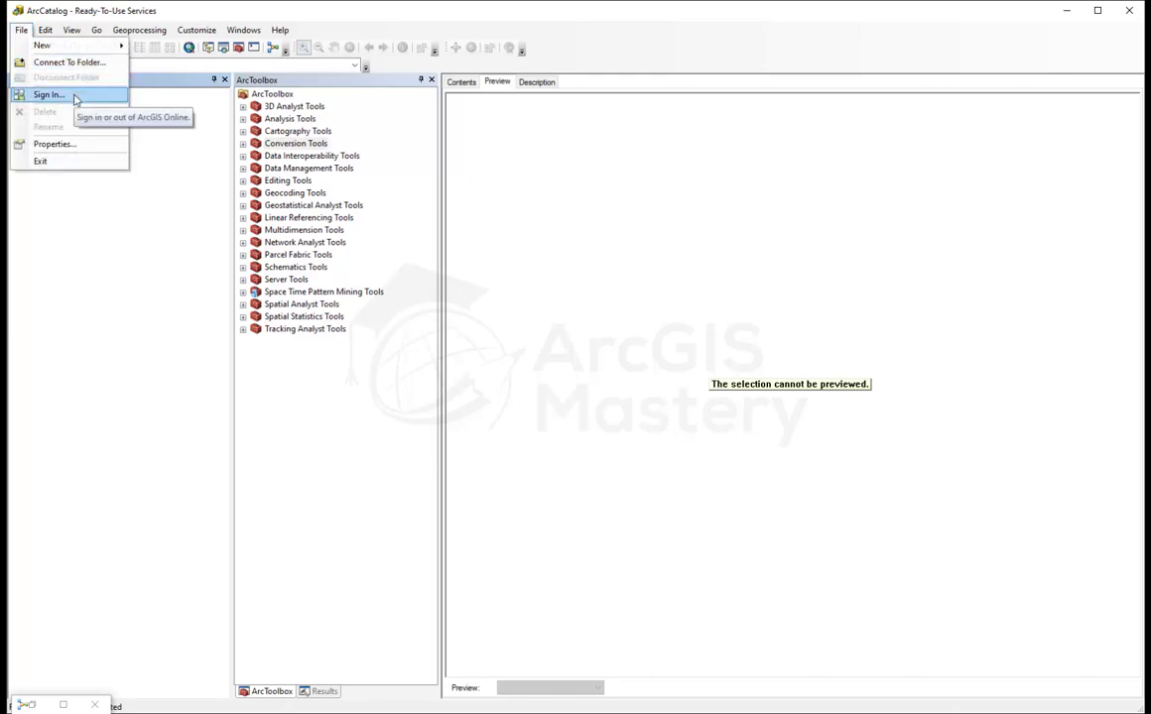
pyautogui.click(73, 95)
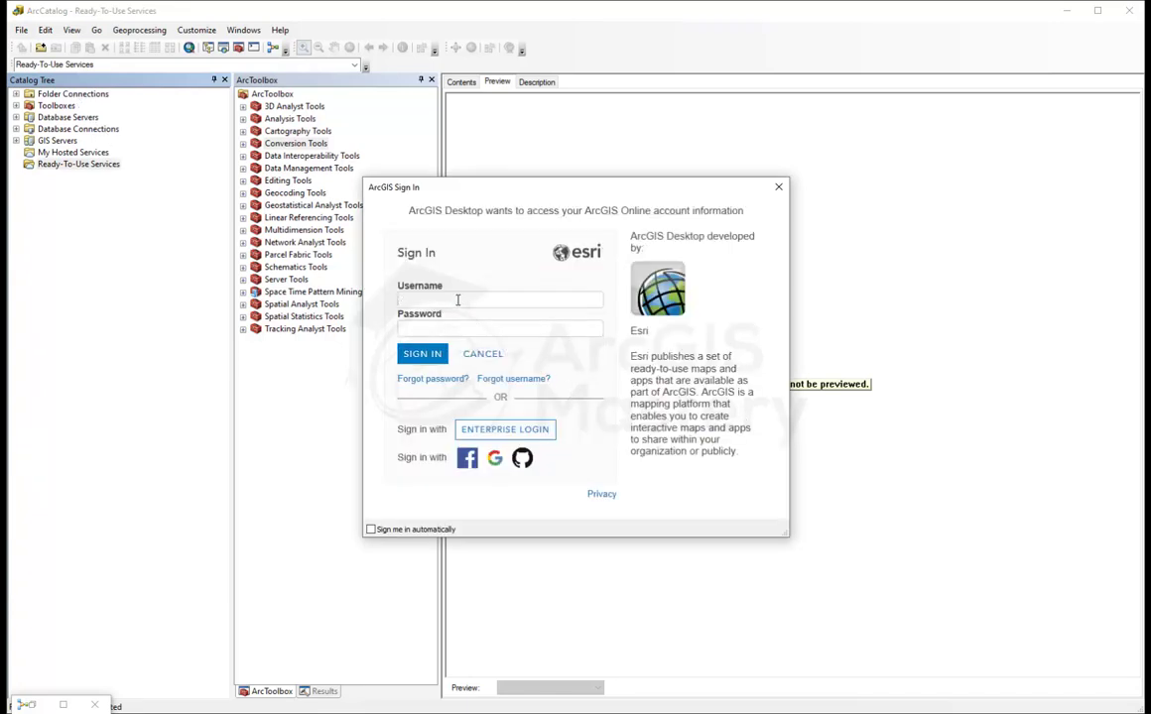
pyautogui.click(522, 430)
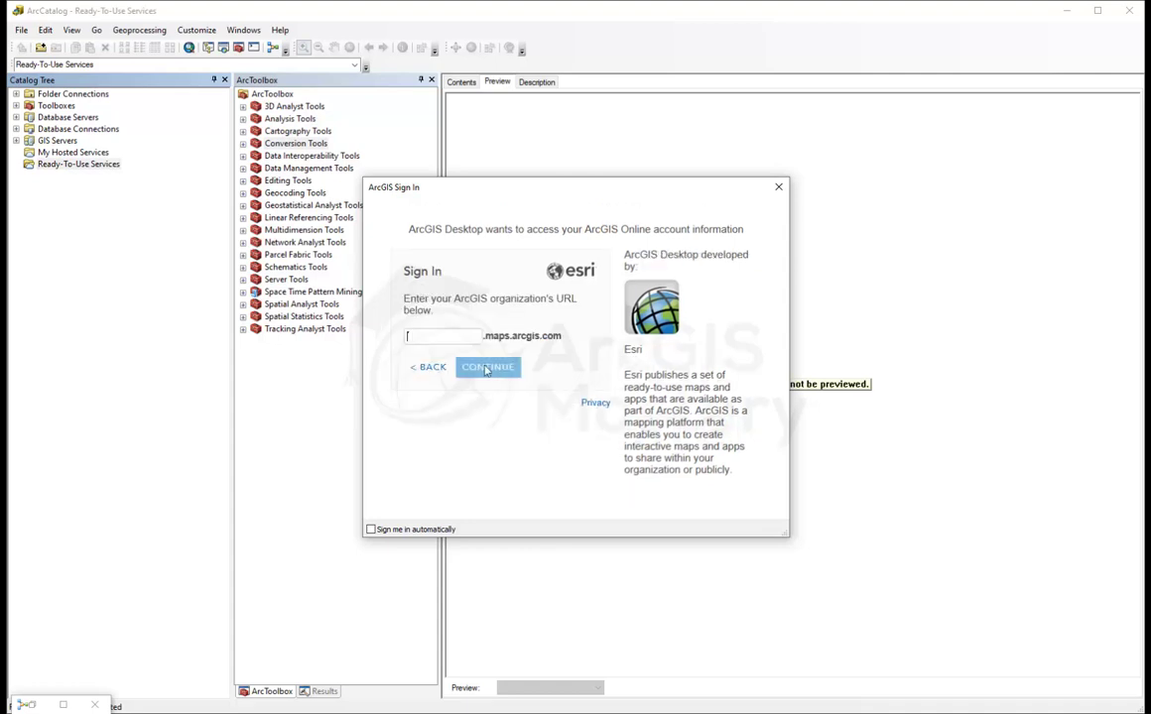
pyautogui.click(449, 337)
pyautogui.write('arcgis')
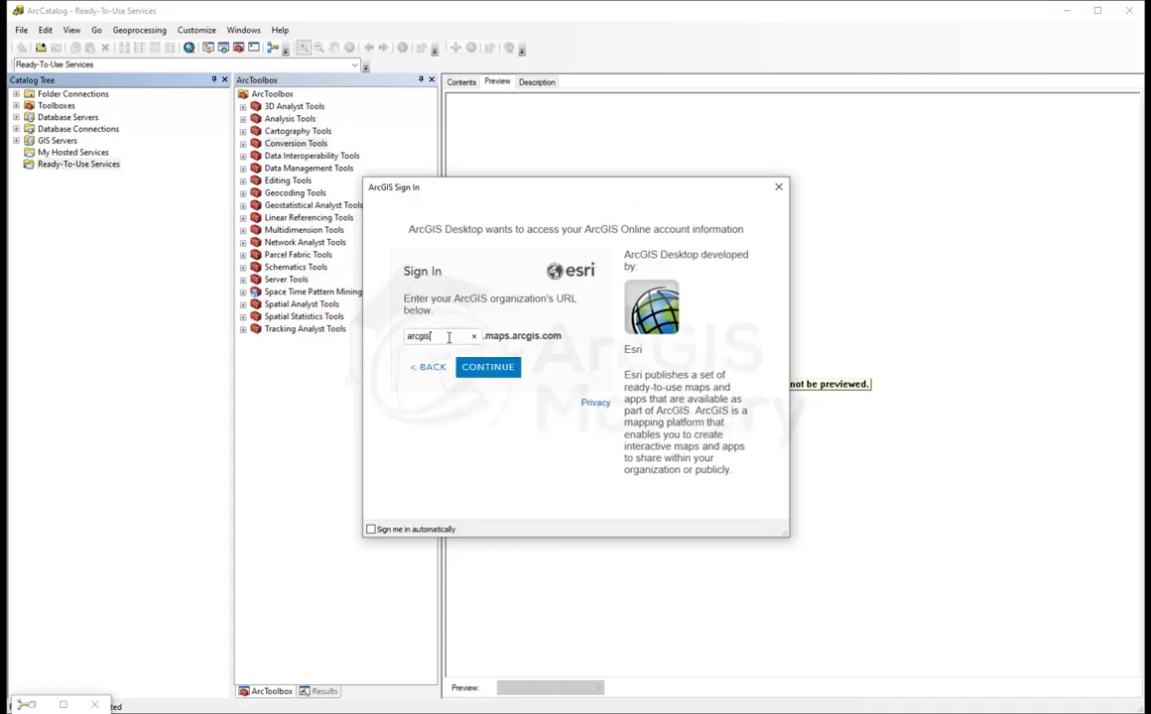
pyautogui.write('mastery')
pyautogui.click(474, 366)
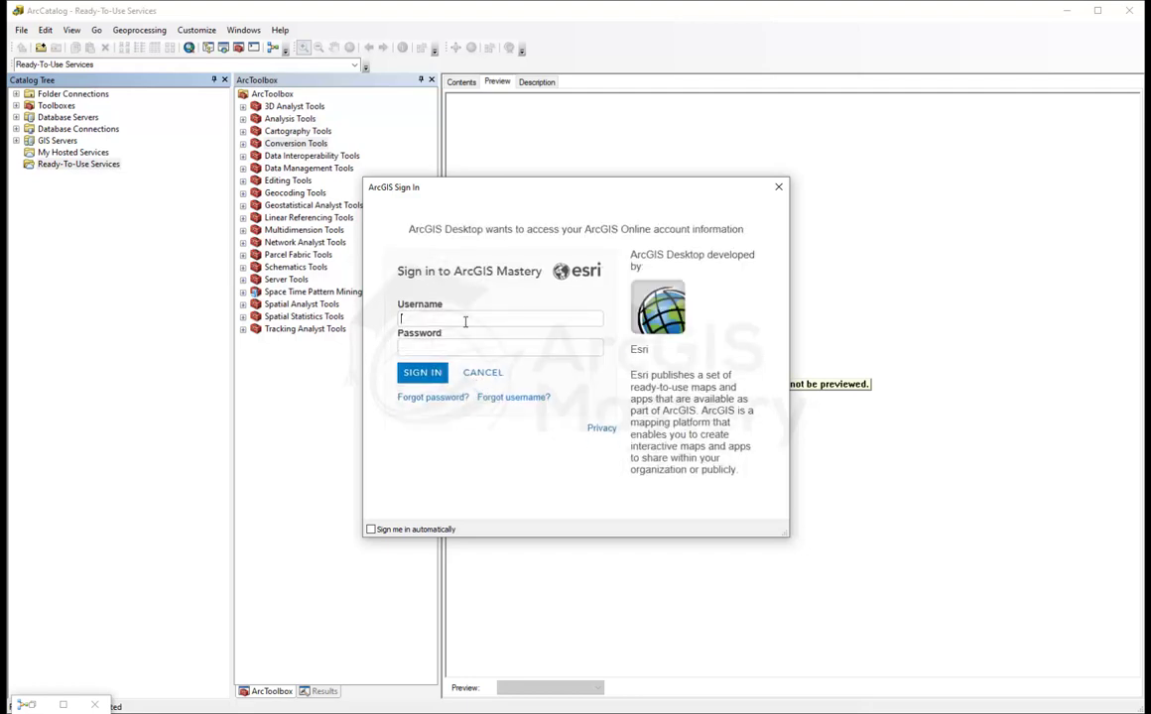
# Enter the account username and password to complete the sign-in
pyautogui.write('ArcGIS')
pyautogui.write('Mastery_')
pyautogui.write('org')
pyautogui.press('Tab')
pyautogui.write('••••••')
pyautogui.press('Return')
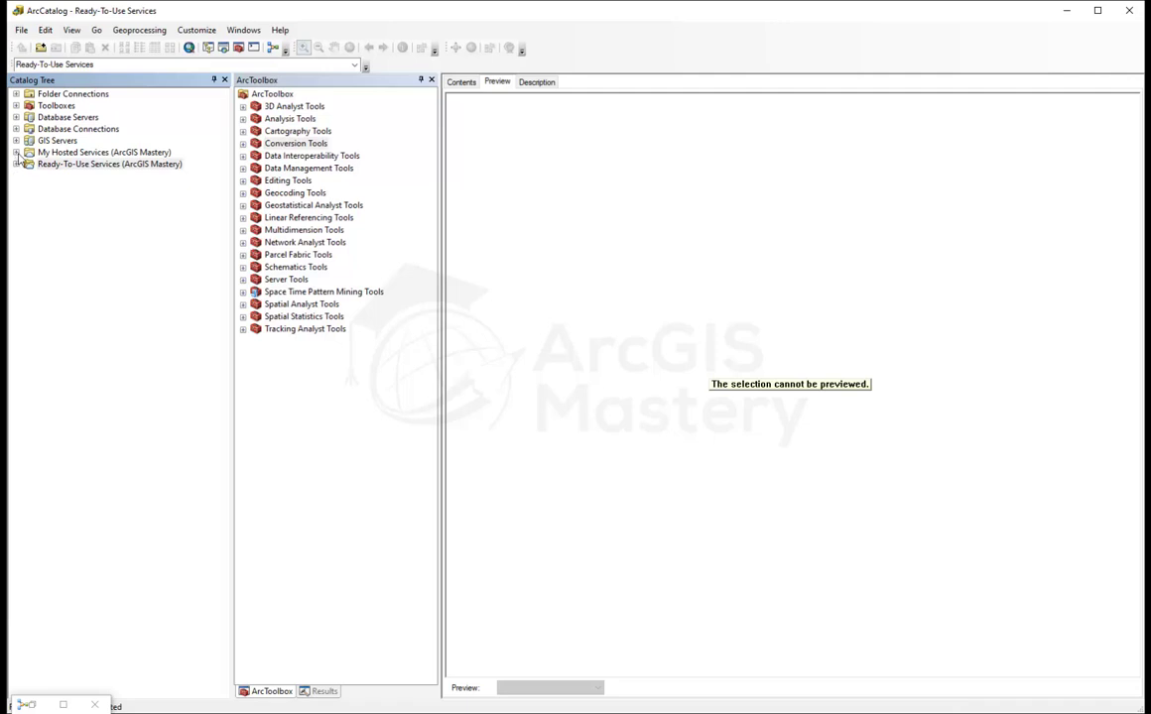
# Preview the hosted Lat long file, browse the Elevation category, then collapse both service lists
pyautogui.click(16, 153)
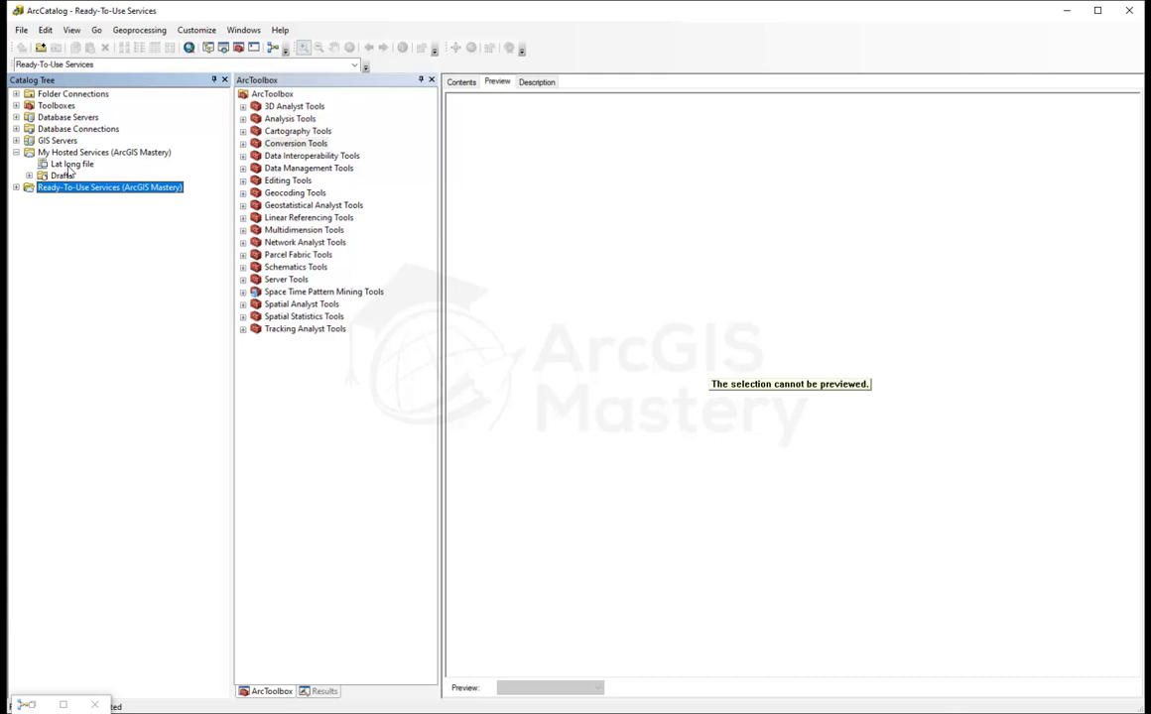
pyautogui.click(69, 166)
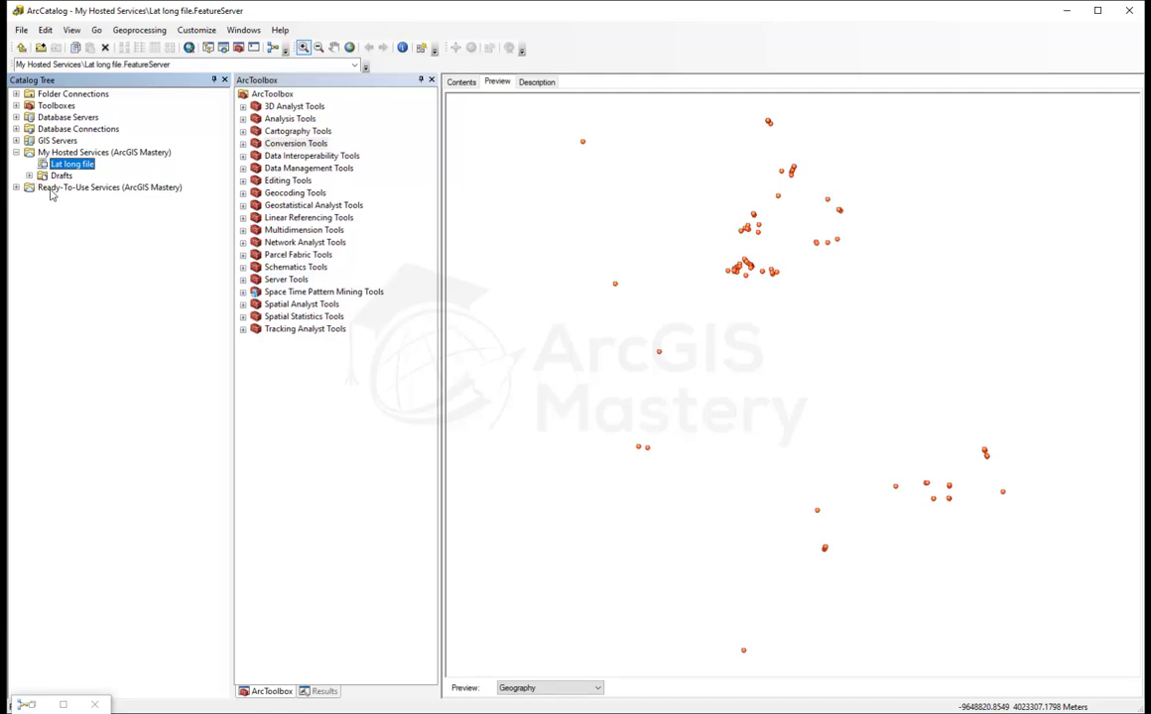
pyautogui.click(15, 187)
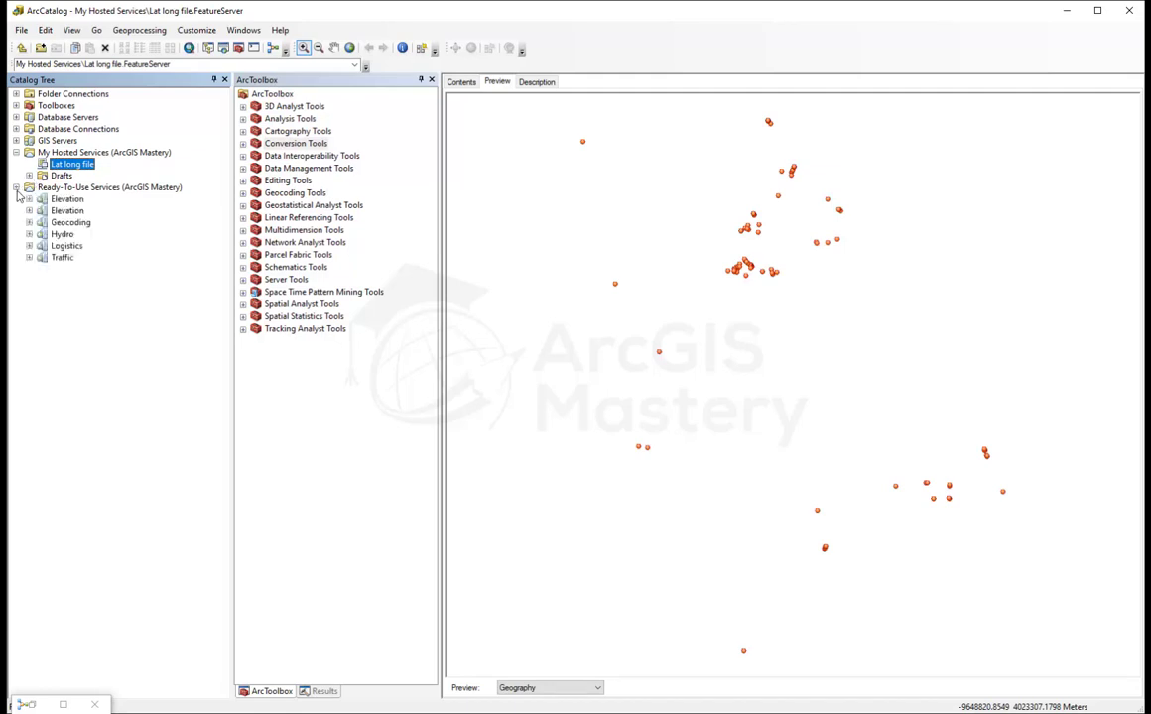
pyautogui.click(28, 199)
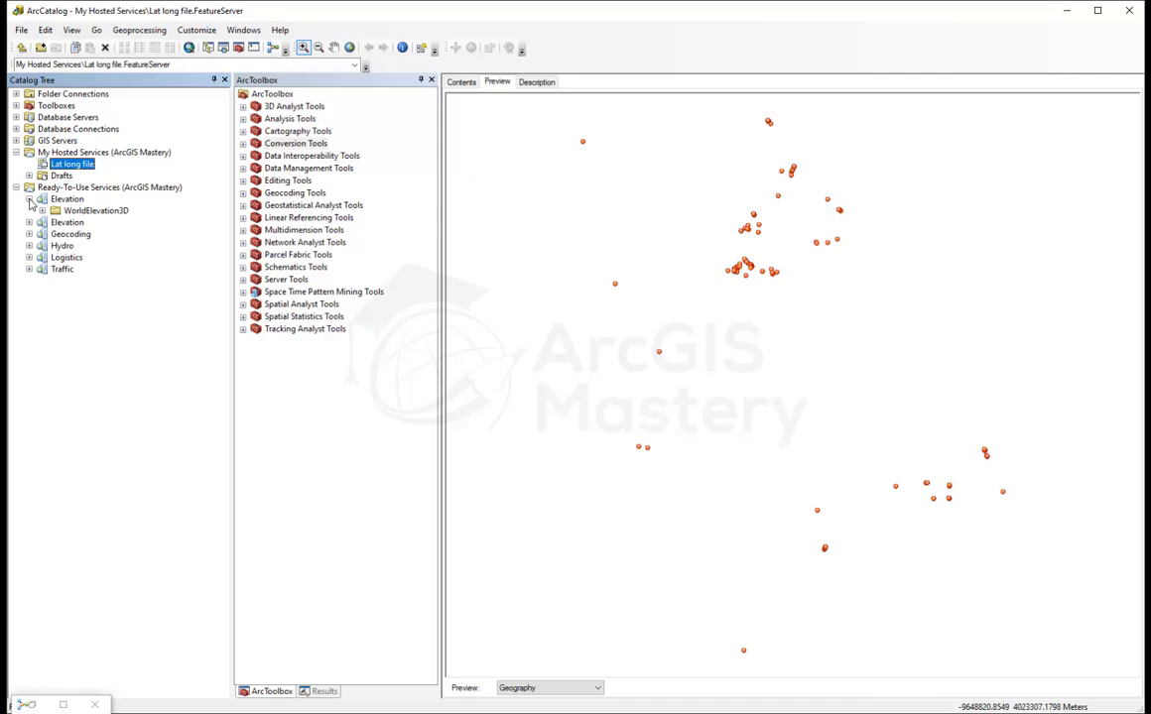
pyautogui.click(28, 199)
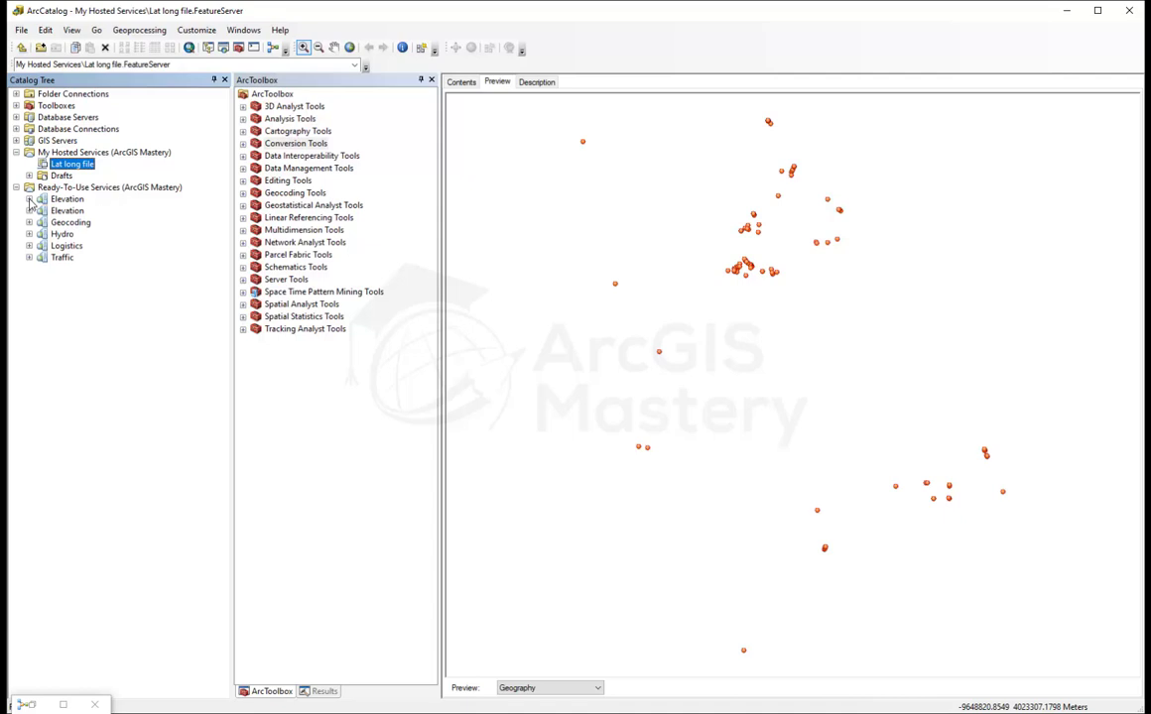
pyautogui.click(16, 187)
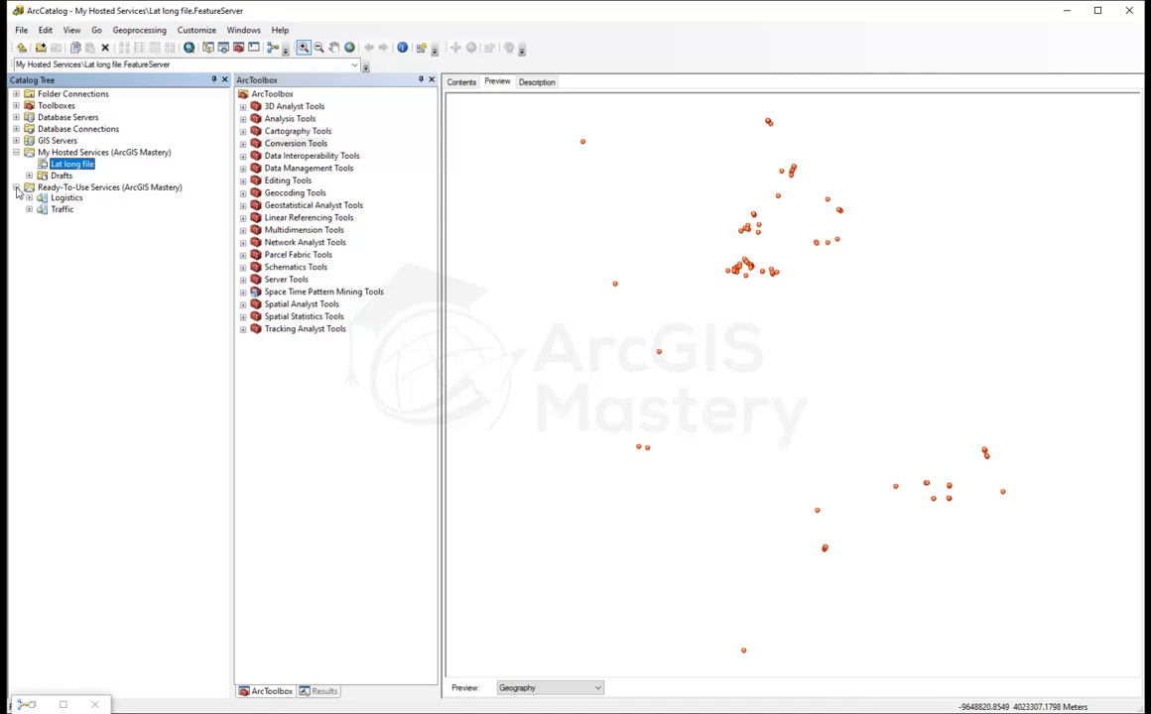
pyautogui.click(16, 152)
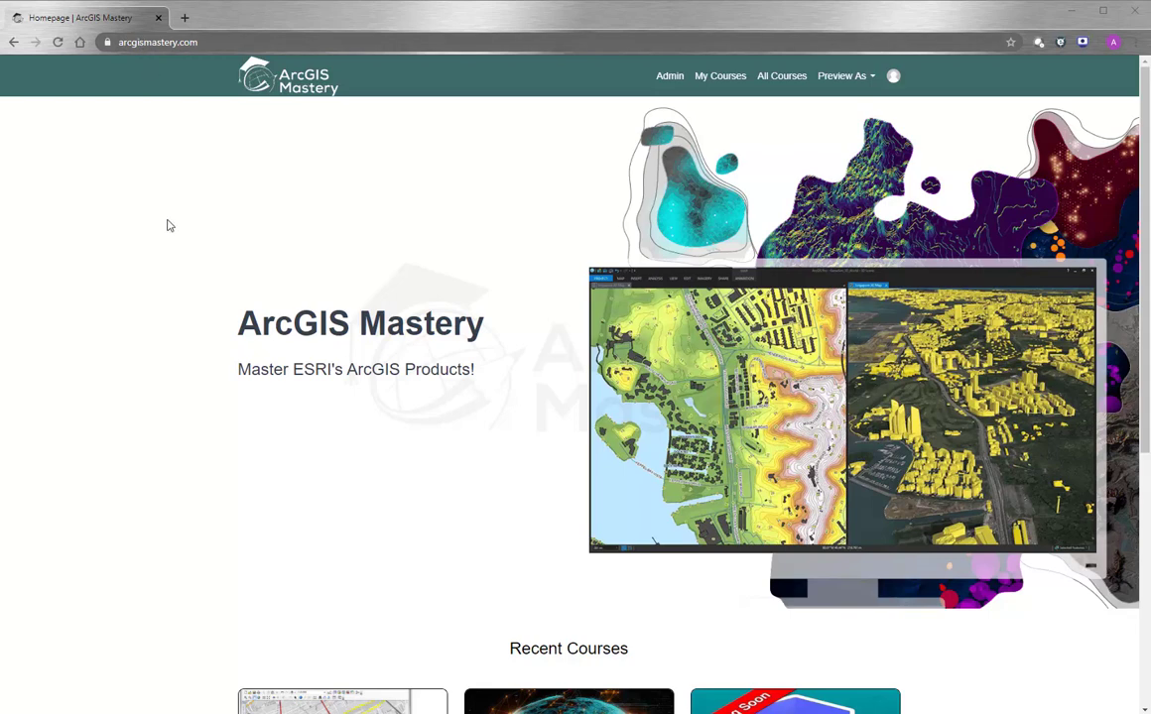
# Open the all-courses catalog, view the ArcGIS Monthly Stay Up to Date course, and return
pyautogui.scroll(-2, 167, 223)
pyautogui.scroll(-2, 168, 237)
pyautogui.scroll(-1, 169, 237)
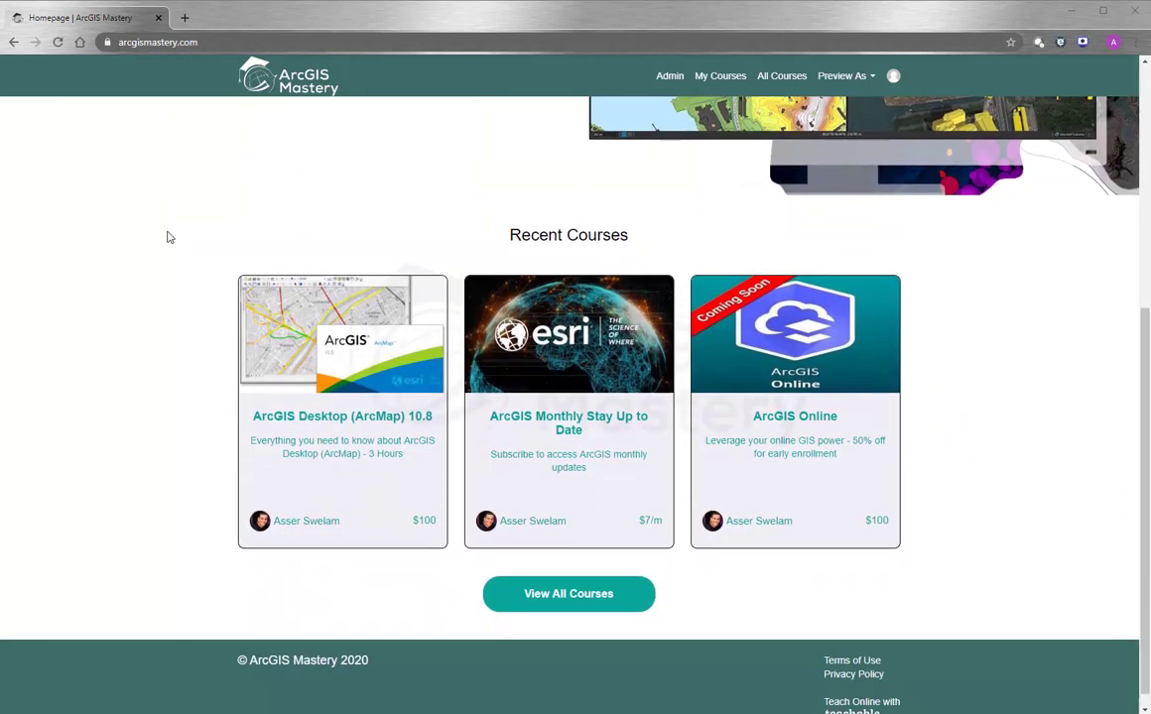
pyautogui.click(524, 604)
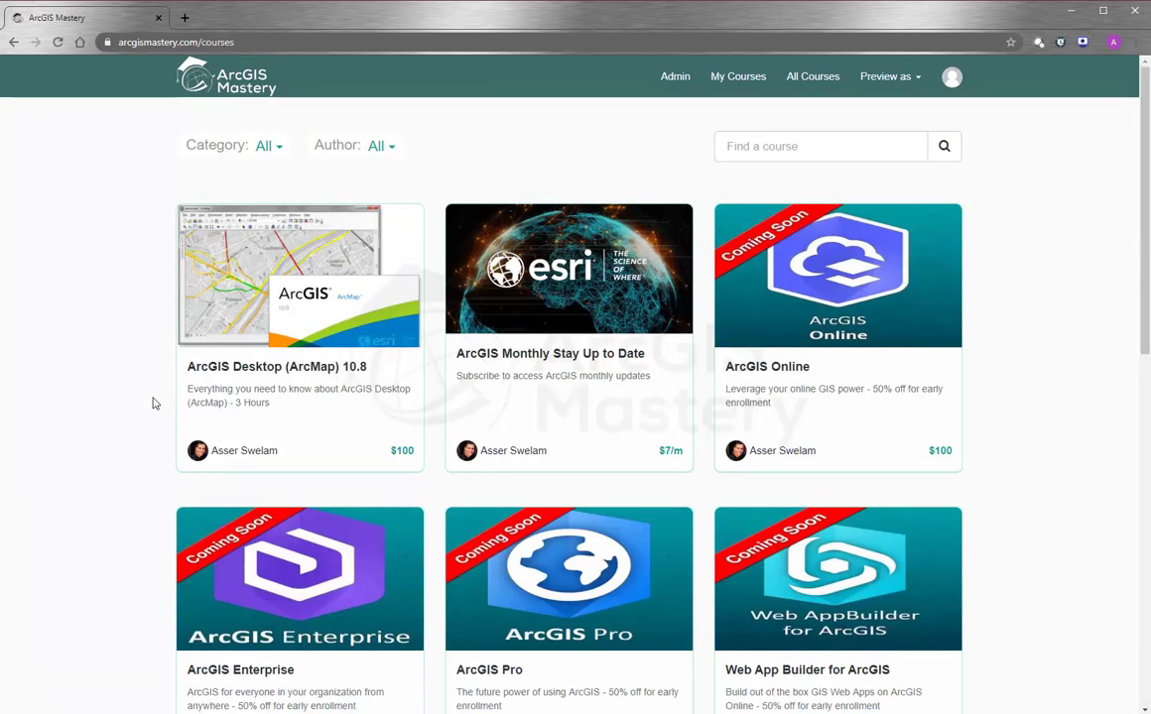
pyautogui.scroll(-2, 153, 405)
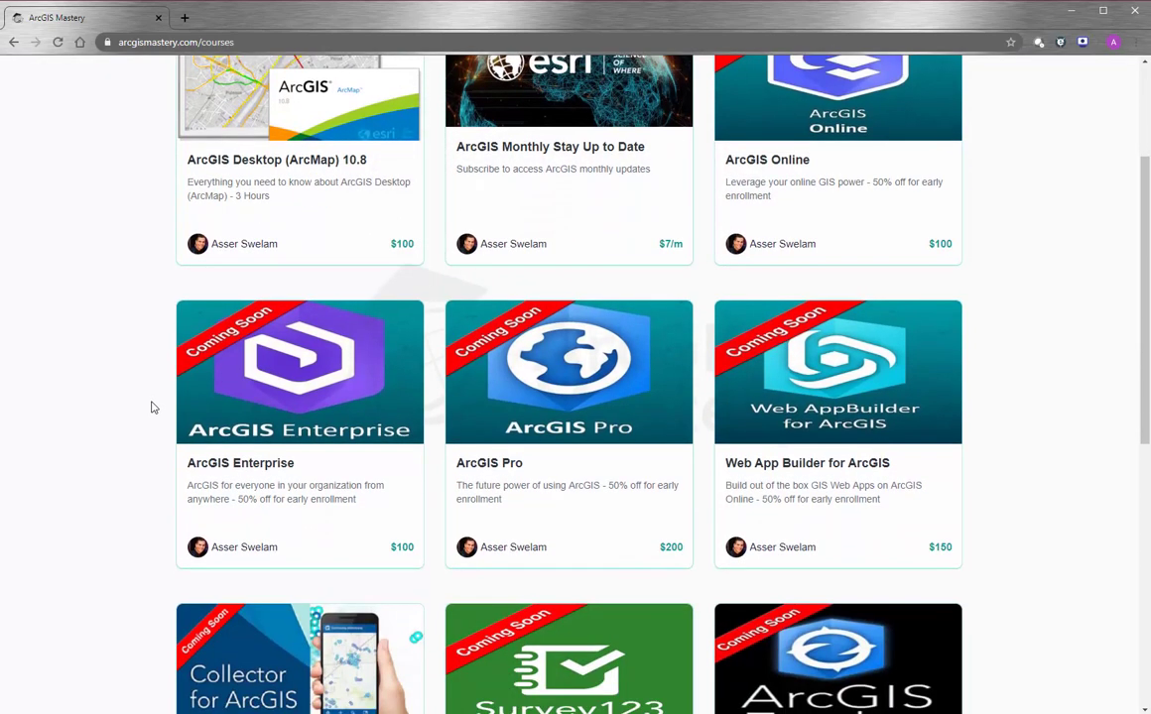
pyautogui.scroll(2, 151, 406)
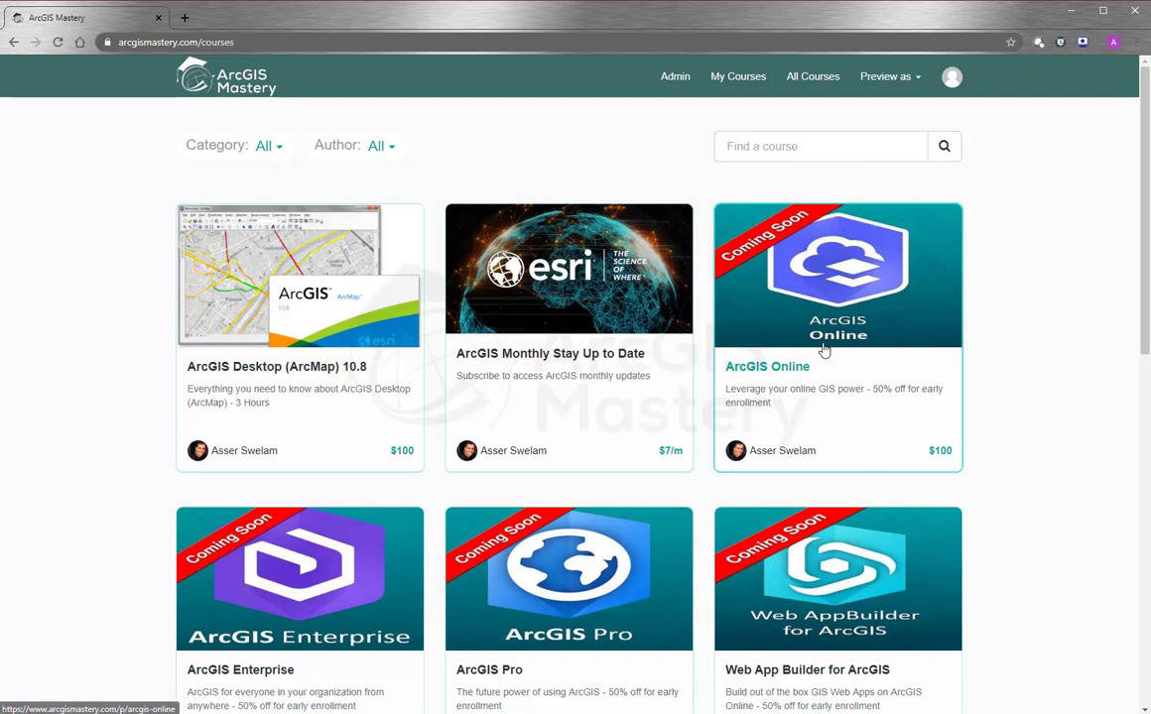
pyautogui.click(600, 305)
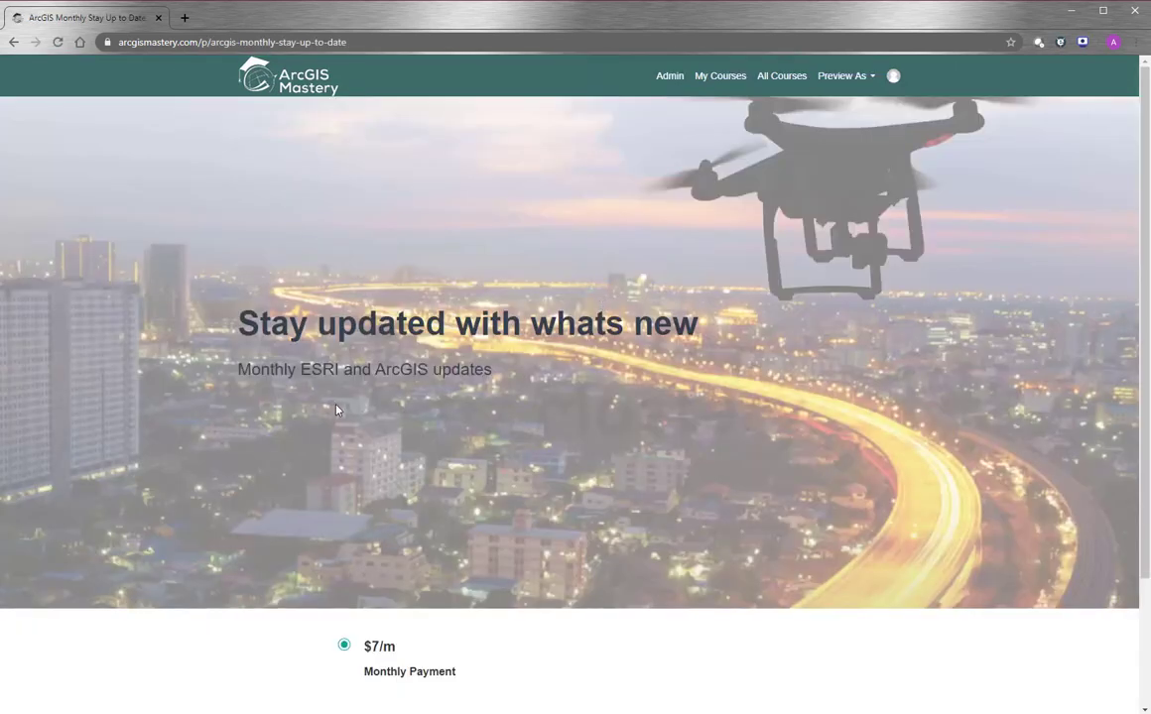
pyautogui.click(14, 42)
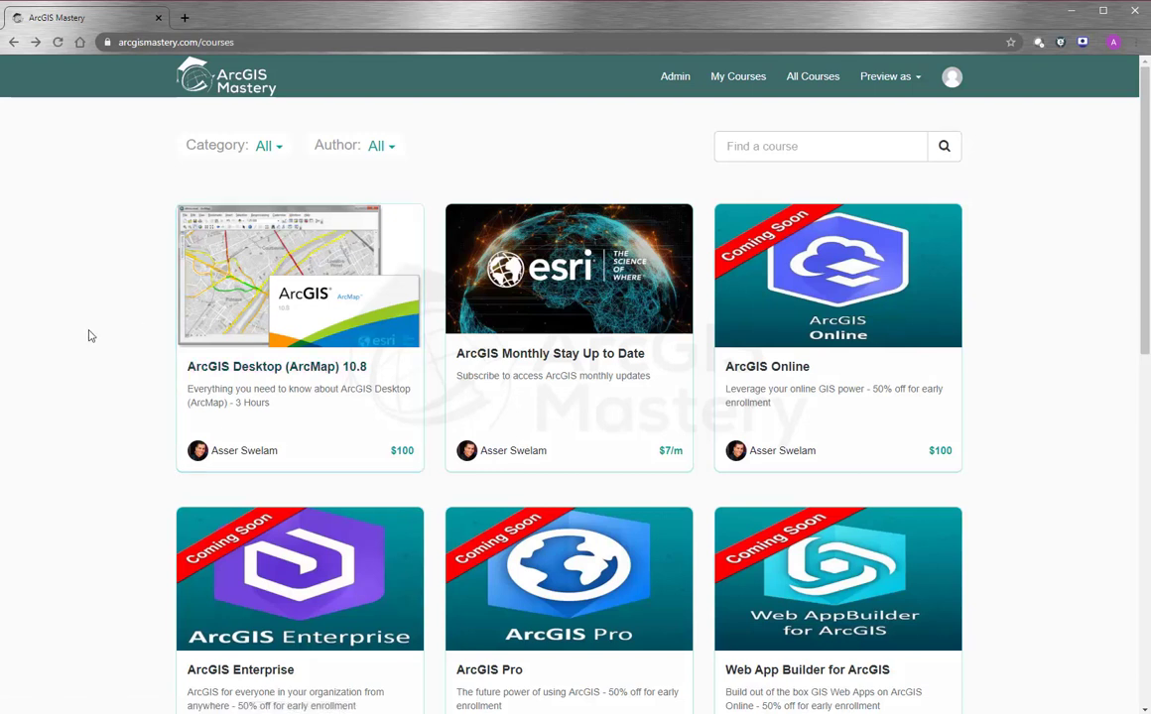